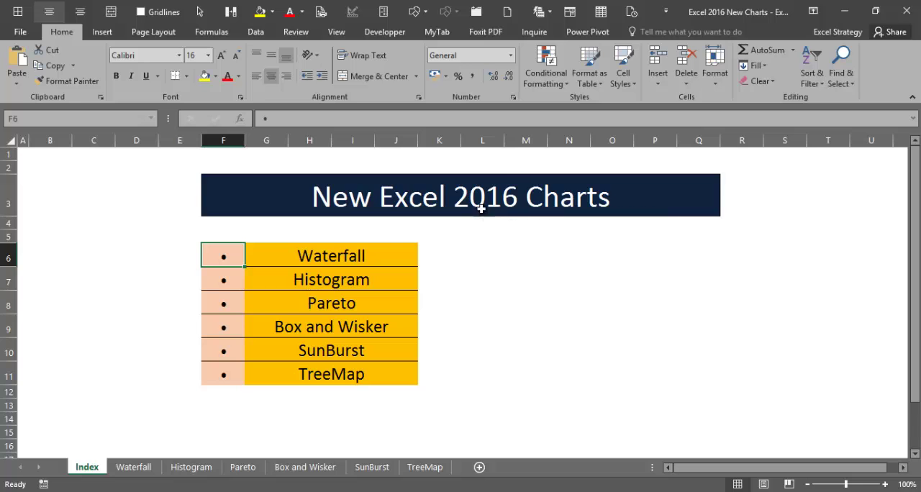
Step: Go to the Pareto sheet and look over the fruit names and the Data Sample 1 and Data Sample 2 values
click(340, 313)
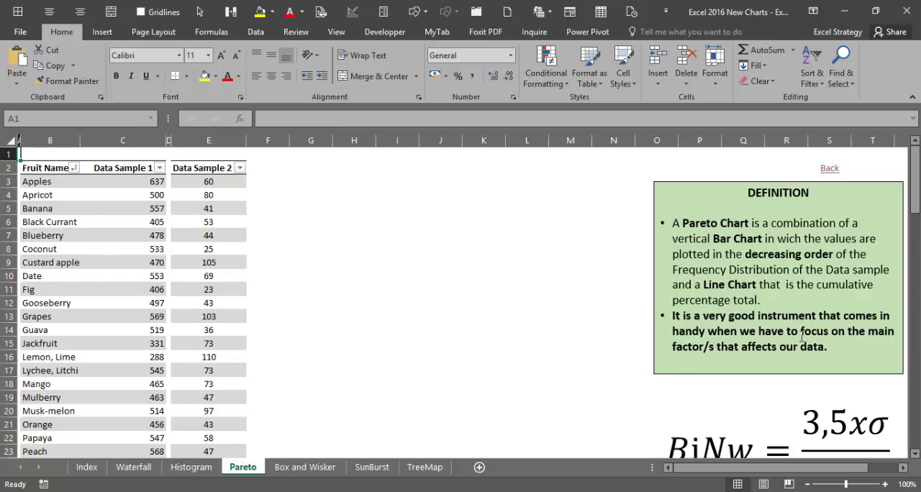
click(92, 210)
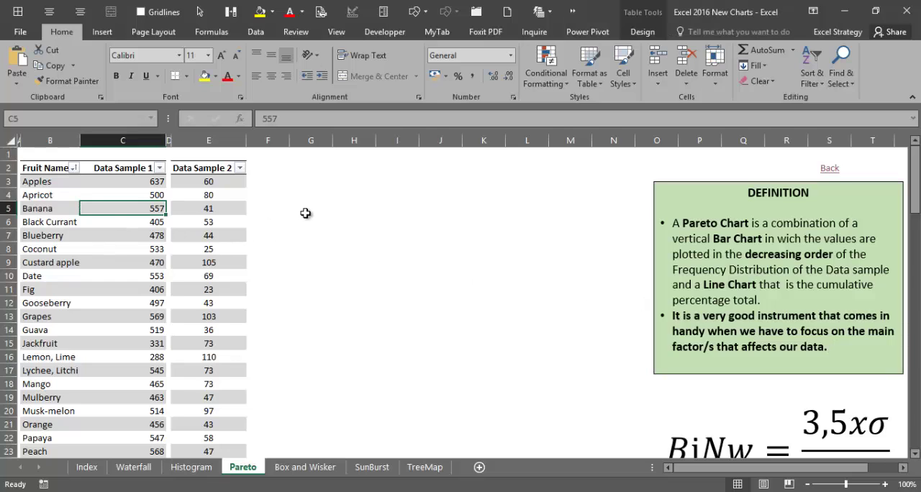
click(47, 180)
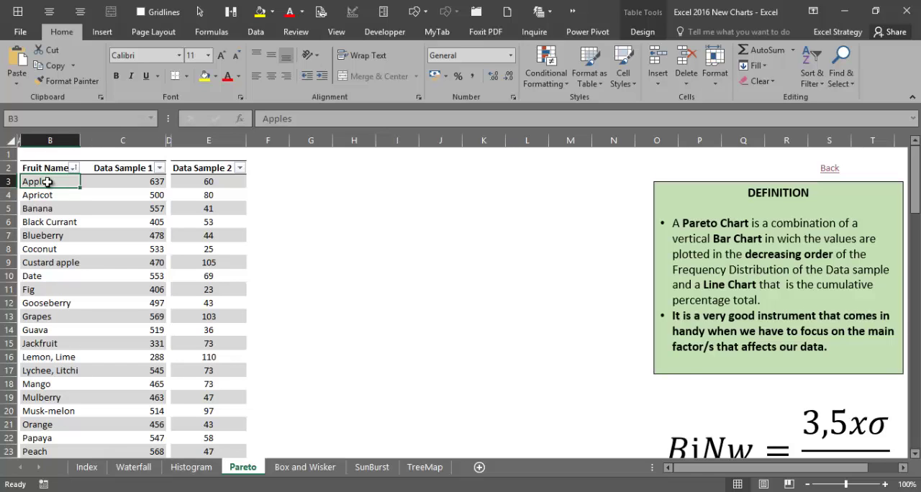
drag(47, 181, 48, 258)
click(44, 187)
click(217, 195)
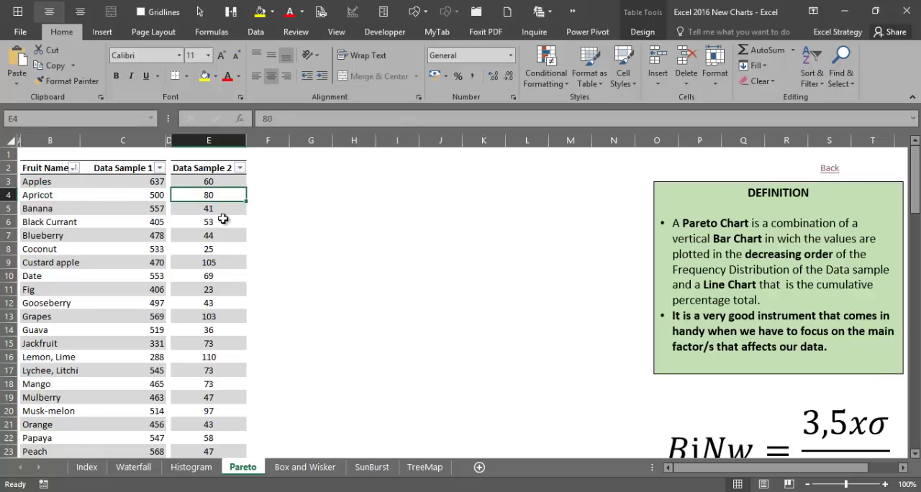
drag(215, 182, 214, 243)
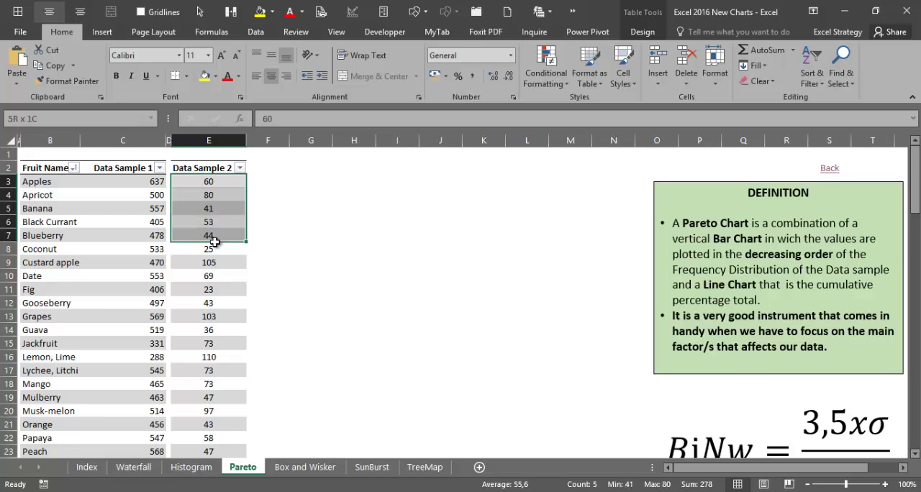
click(216, 196)
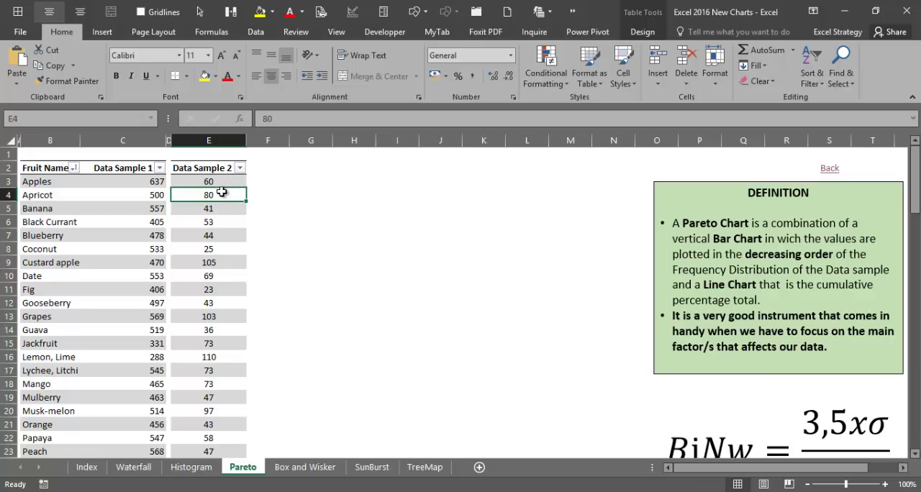
Step: Insert the recommended Pareto chart for the Fruit Name and Data Sample 1 table and place it beside the data
click(63, 193)
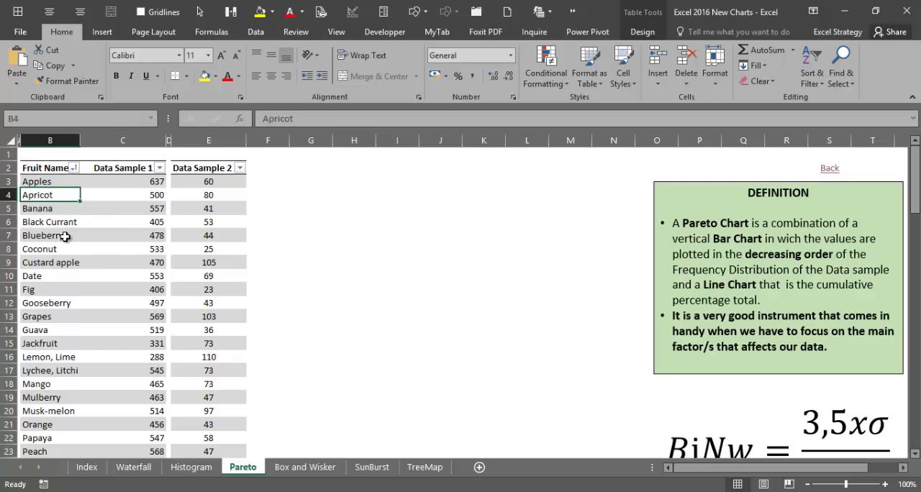
click(103, 32)
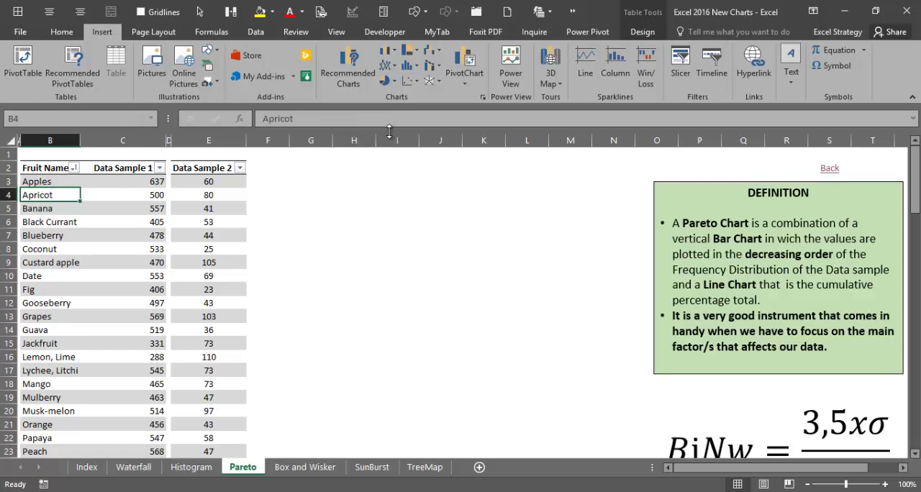
click(348, 72)
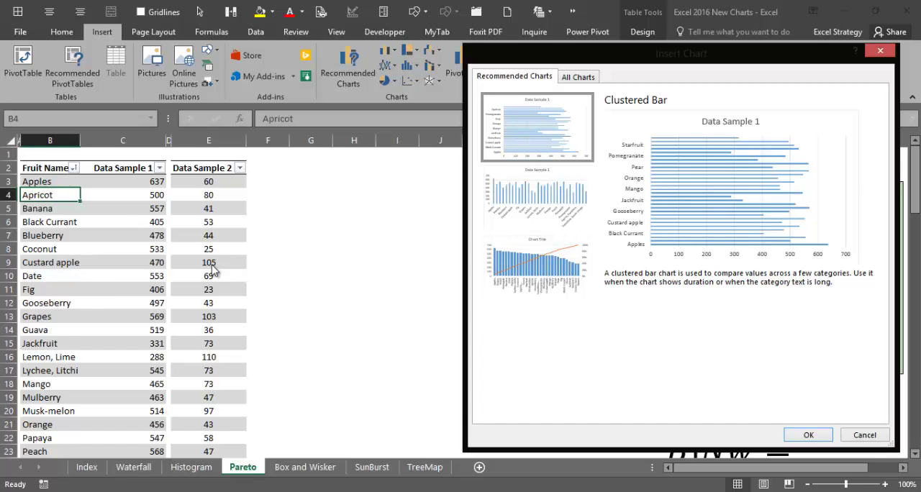
click(554, 267)
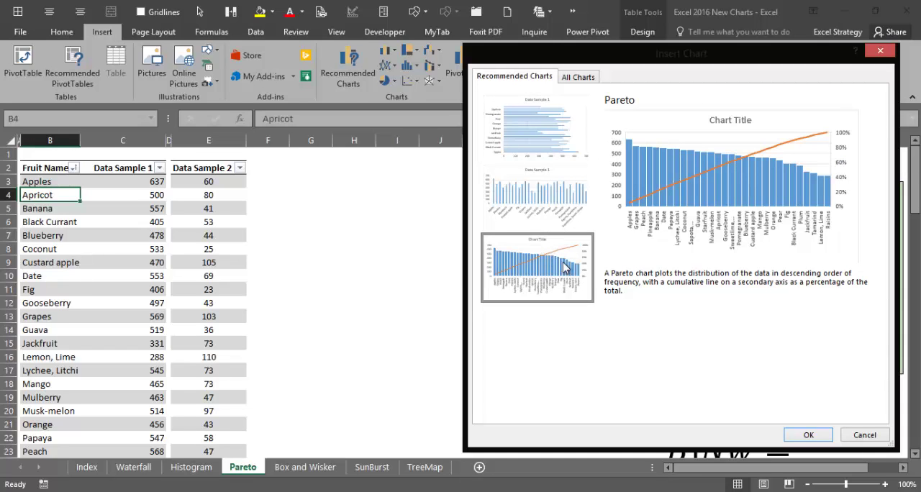
click(795, 436)
drag(323, 234, 303, 186)
Step: Insert the recommended Pareto chart for the Data Sample 2 column and move it down over the first chart's lower part
click(208, 196)
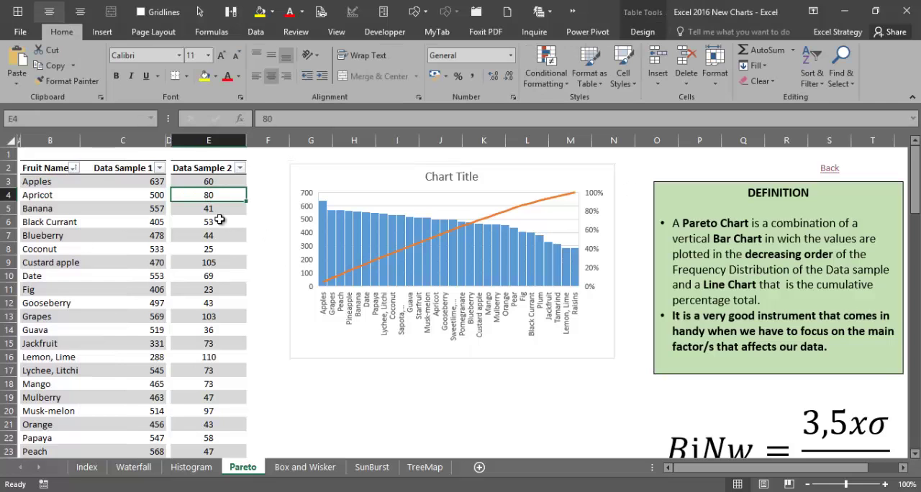
click(102, 31)
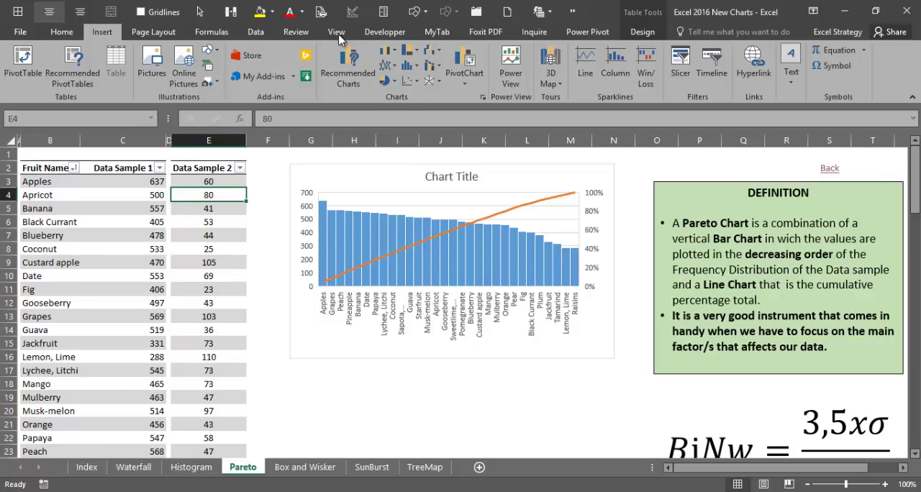
click(348, 61)
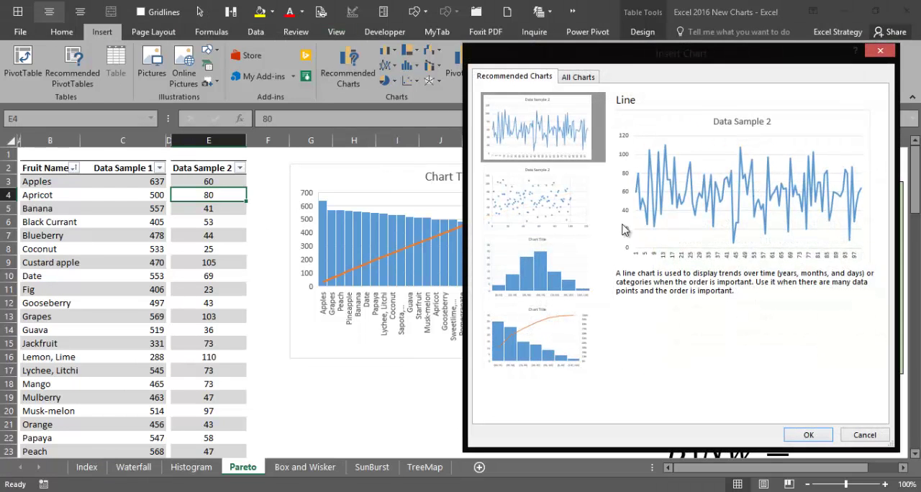
click(554, 313)
click(805, 433)
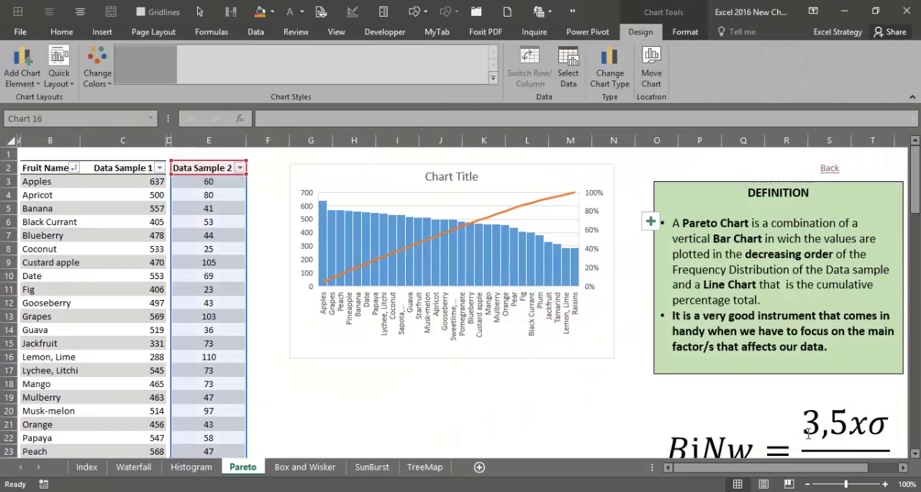
drag(398, 230, 384, 305)
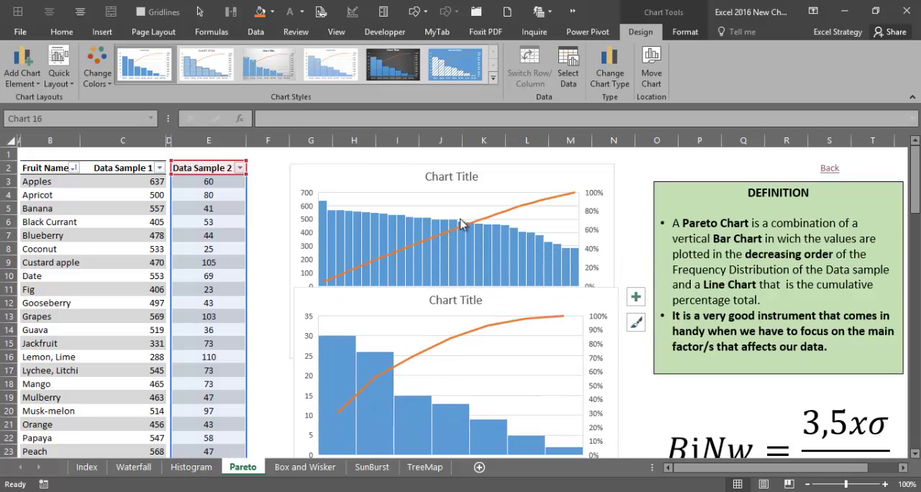
Step: Auto-hide the ribbon and move the Data Sample 2 chart clear below the Data Sample 1 chart
click(813, 11)
click(834, 47)
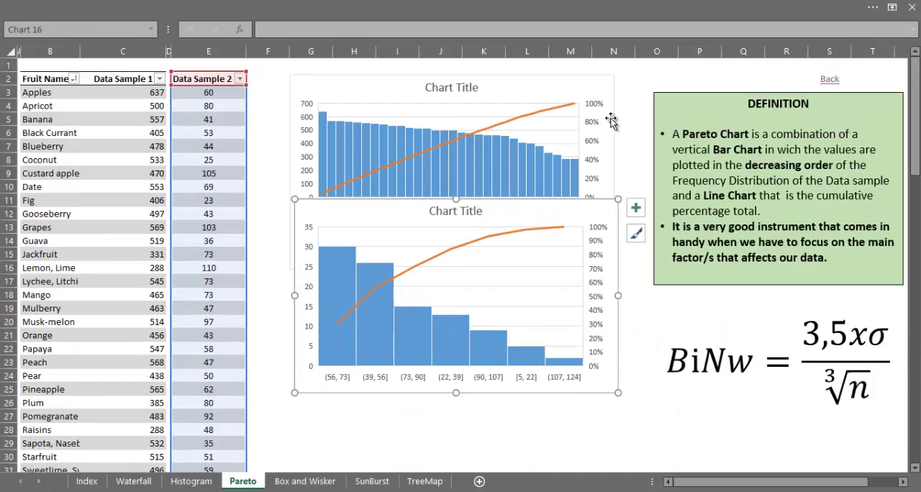
drag(335, 214, 333, 298)
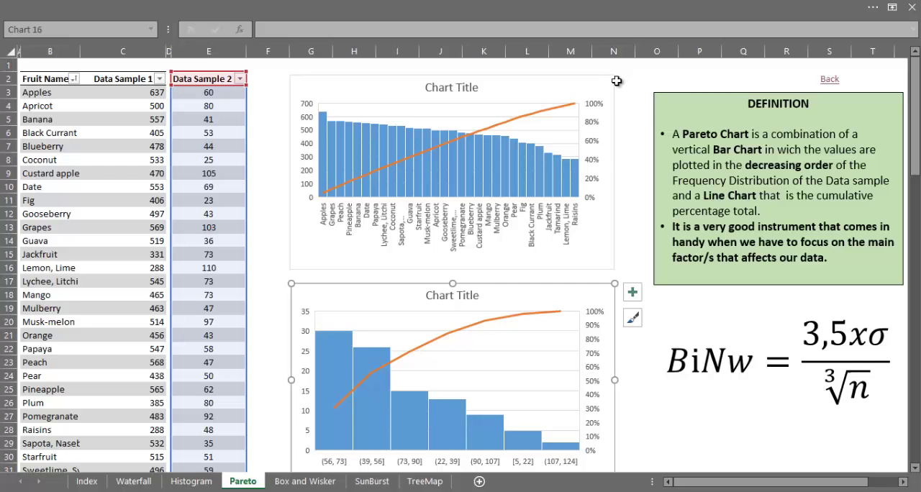
Step: Copy the header text Data Sample 1 from cell C2 and paste it as the upper Pareto chart's title
click(460, 90)
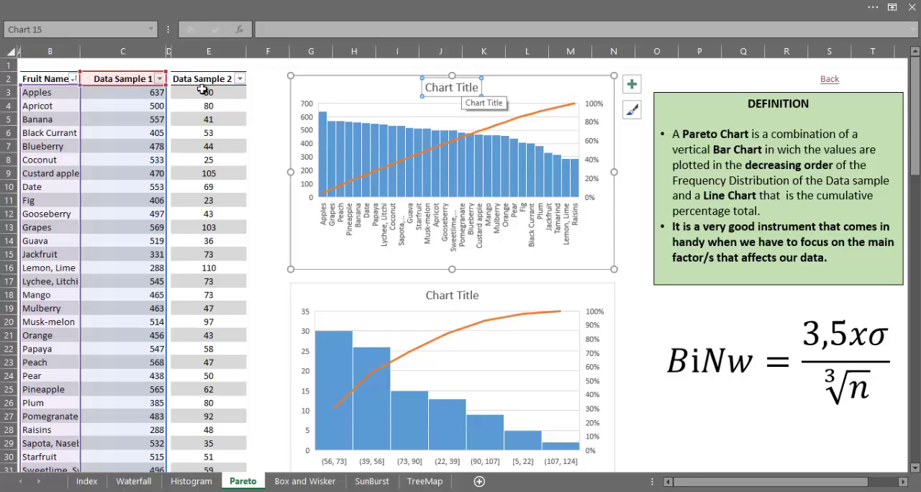
click(139, 77)
double_click(150, 78)
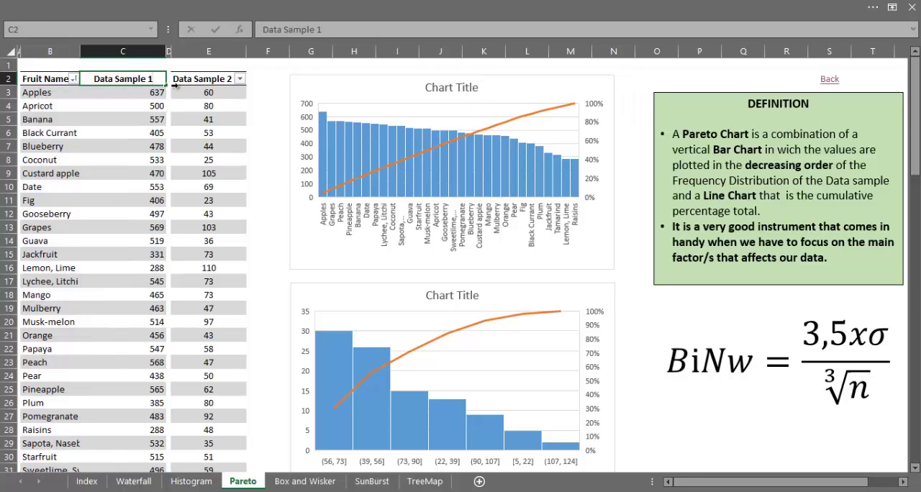
key(ctrl+a)
key(ctrl+c)
click(480, 87)
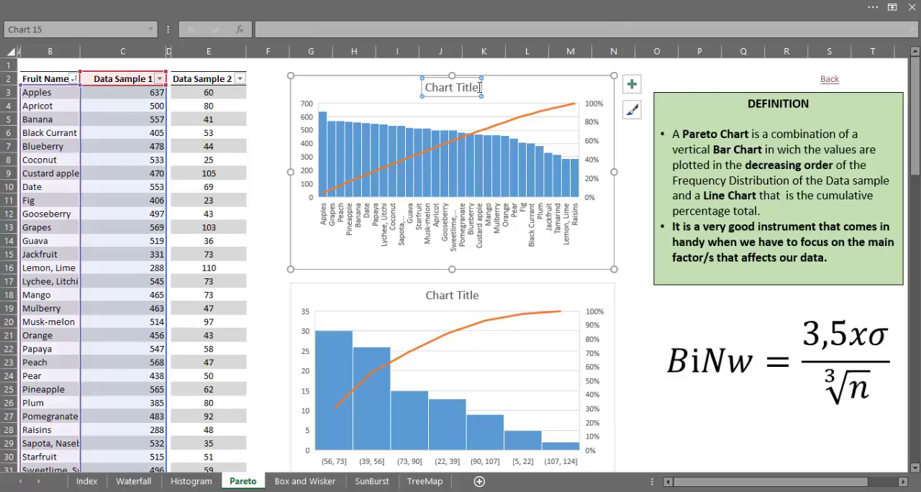
drag(480, 87, 426, 87)
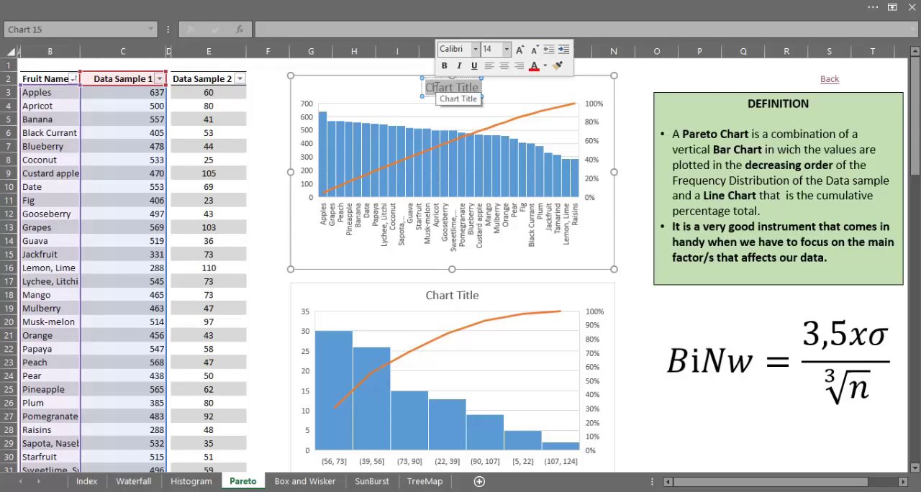
key(ctrl+v)
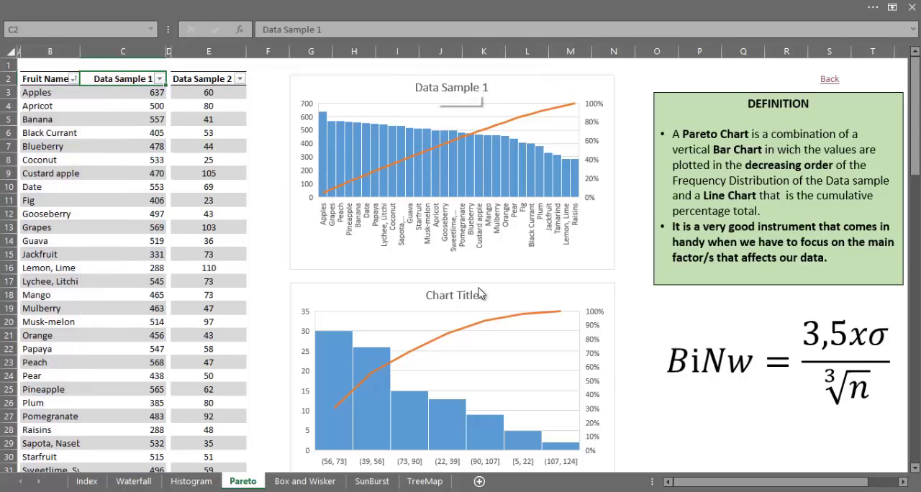
Step: Paste the copied title into the lower Pareto chart and change it to Data Sample 2
click(481, 295)
drag(481, 295, 429, 295)
key(ctrl+v)
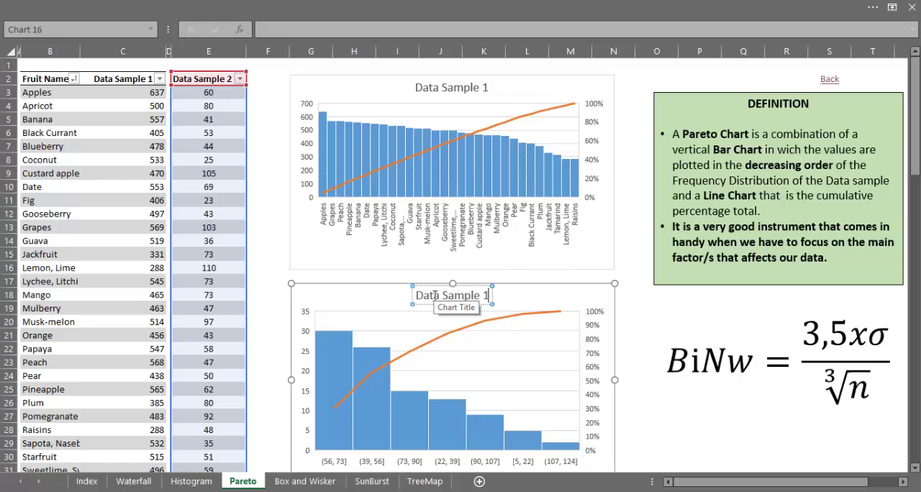
key(BackSpace)
text(2)
key(Escape)
key(Escape)
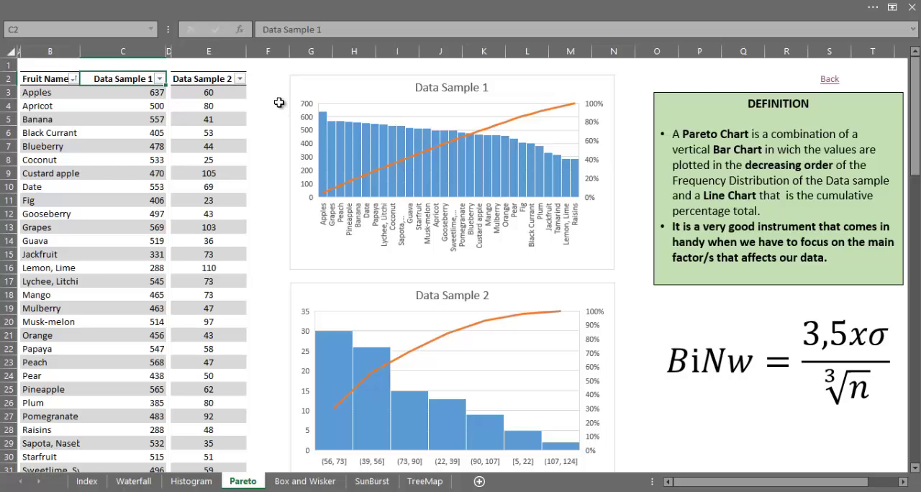
Step: Examine the descending bars and cumulative lines of the Data Sample 1 and Data Sample 2 Pareto charts
click(541, 80)
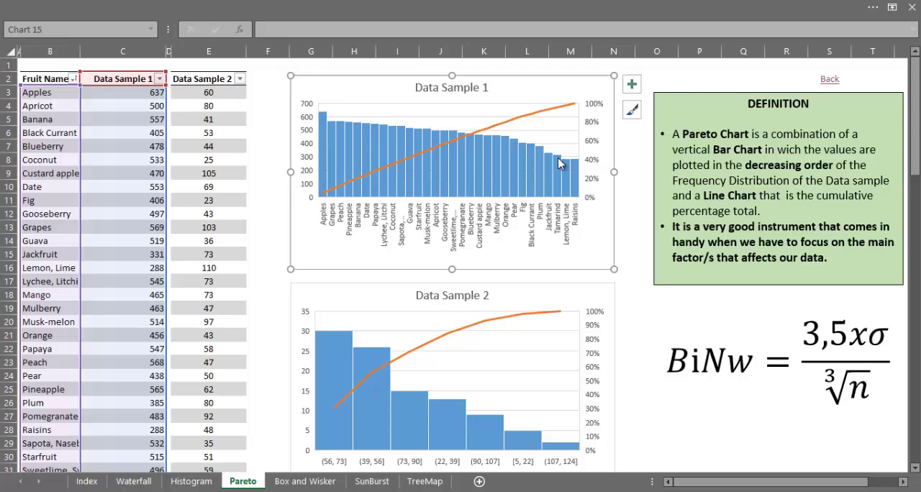
mouse_move(323, 124)
click(326, 142)
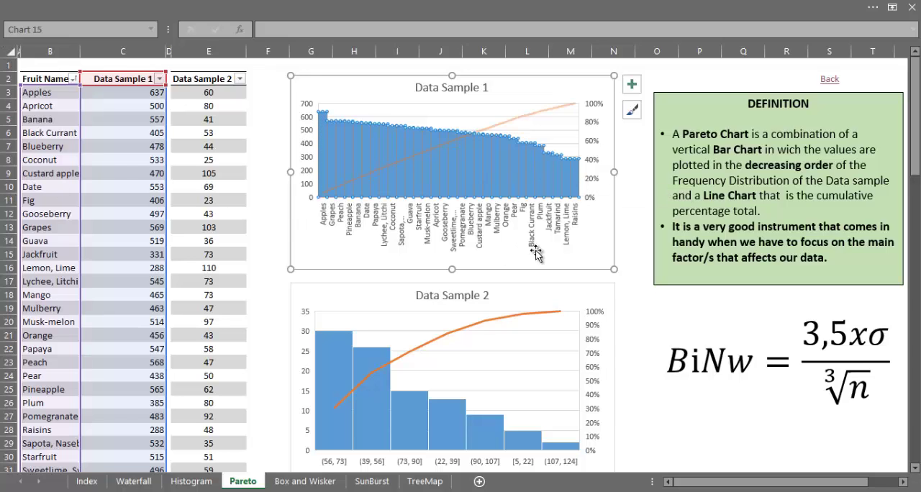
click(583, 262)
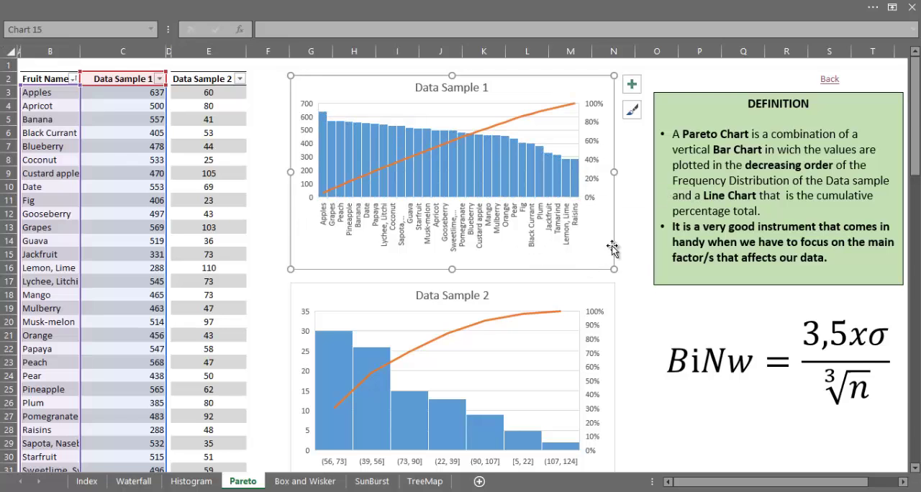
click(601, 303)
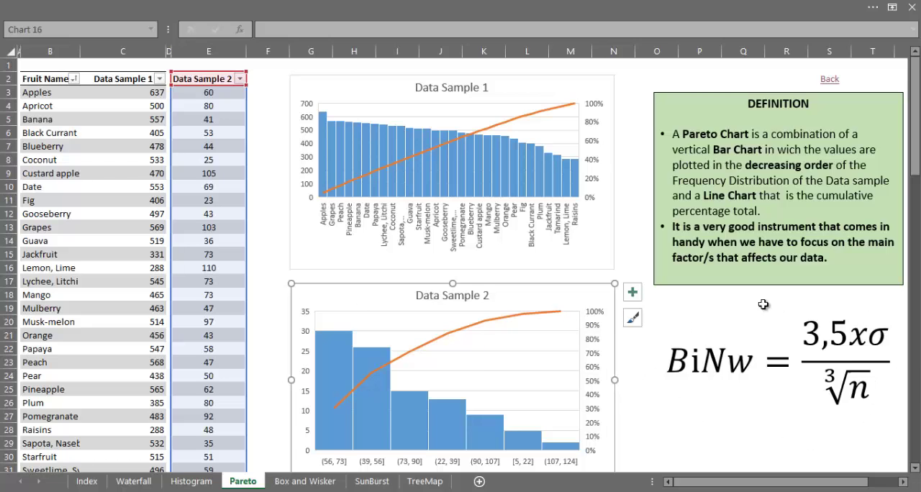
Step: Open the axis formatting options for the Data Sample 1 chart's horizontal category axis
click(433, 238)
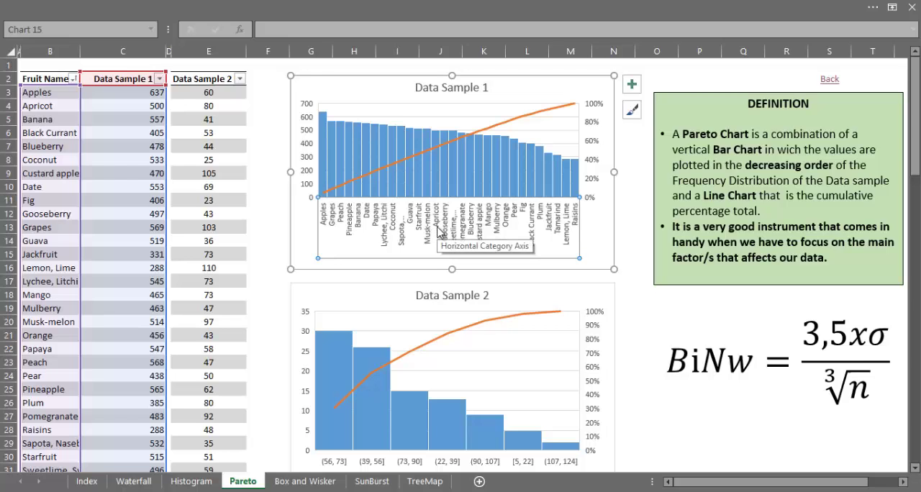
right_click(438, 232)
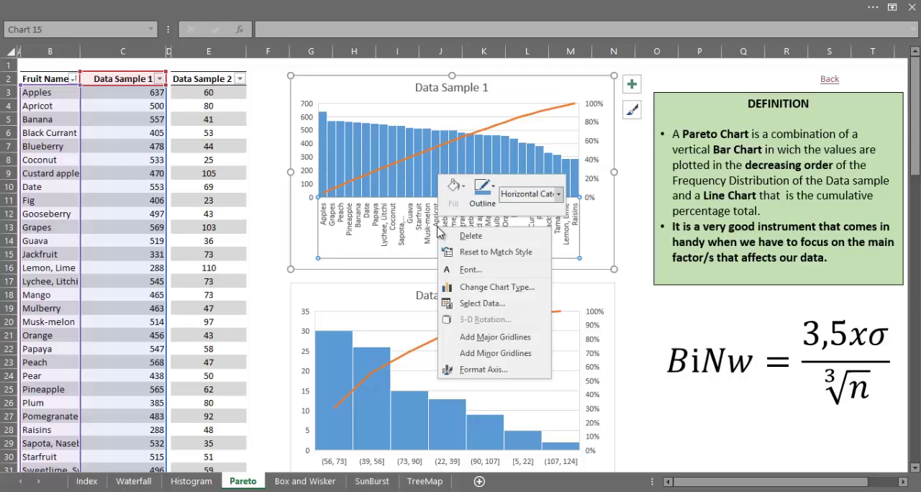
click(500, 370)
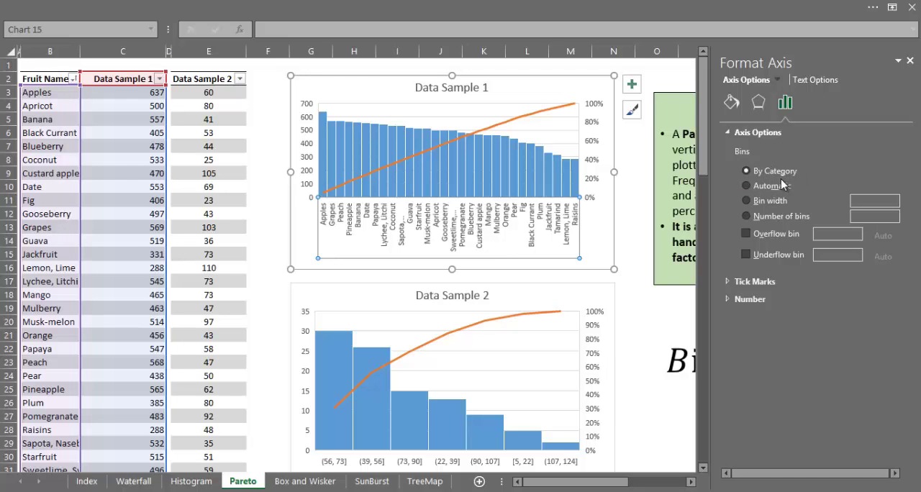
Step: Open the bin options for the Data Sample 2 chart's horizontal axis
click(608, 302)
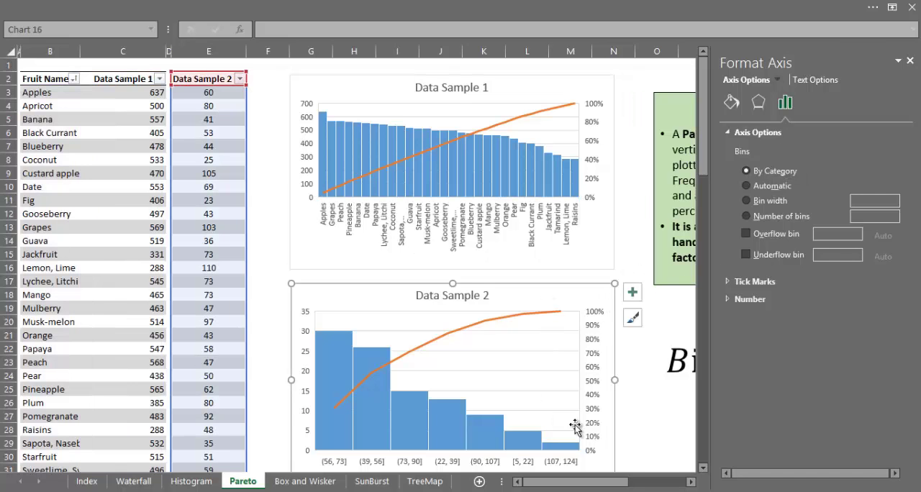
click(495, 466)
click(784, 105)
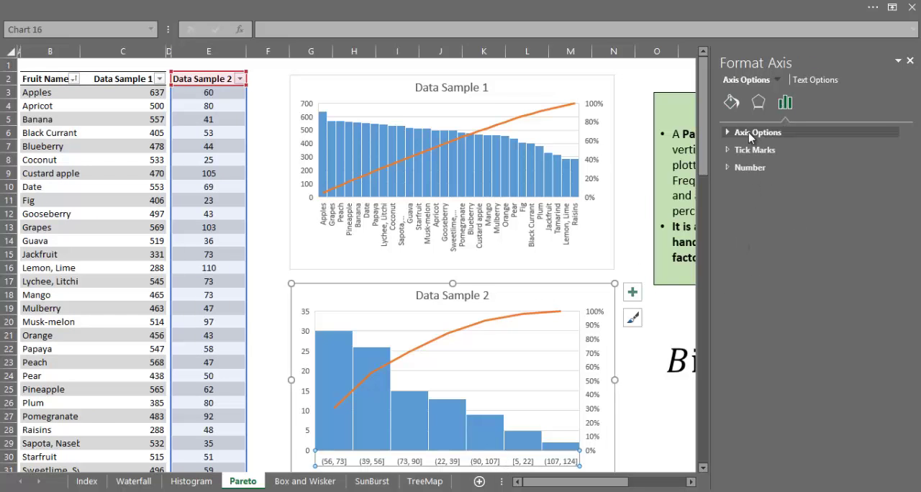
click(751, 135)
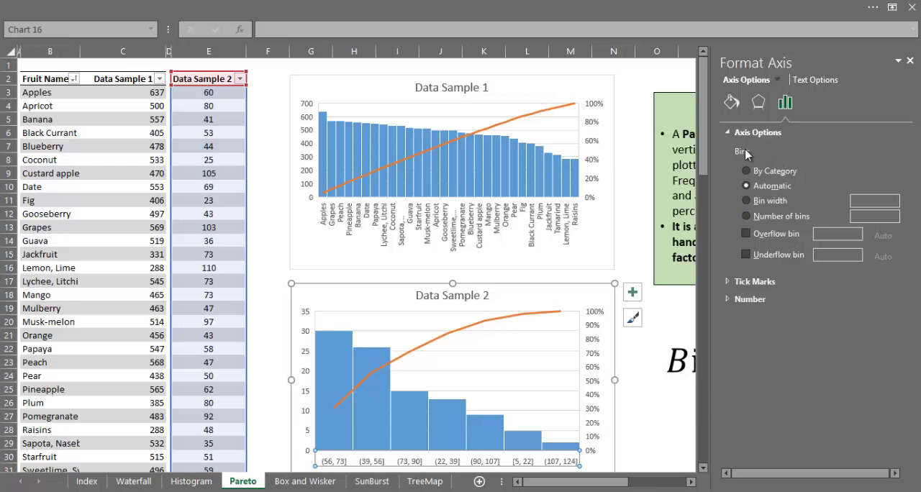
Step: Try the Bin width, Number of bins, Overflow bin and Underflow bin options on the Data Sample 2 axis, and restore Automatic binning
click(776, 204)
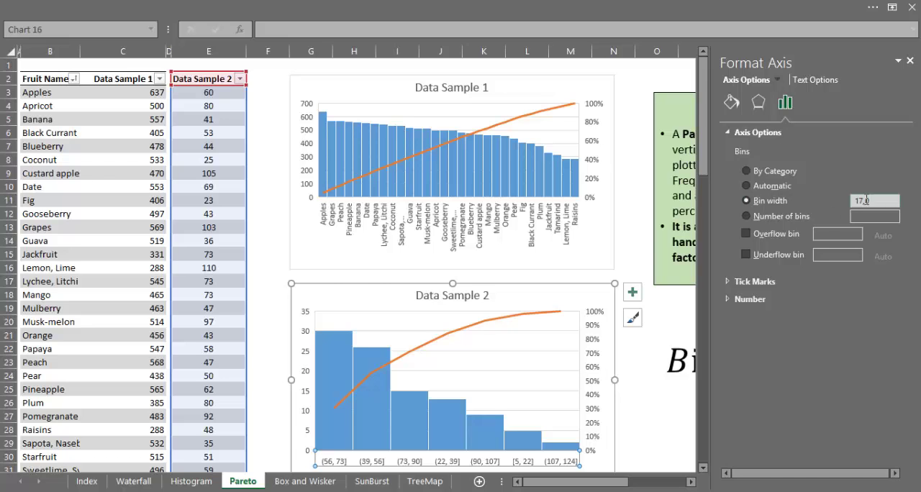
click(808, 218)
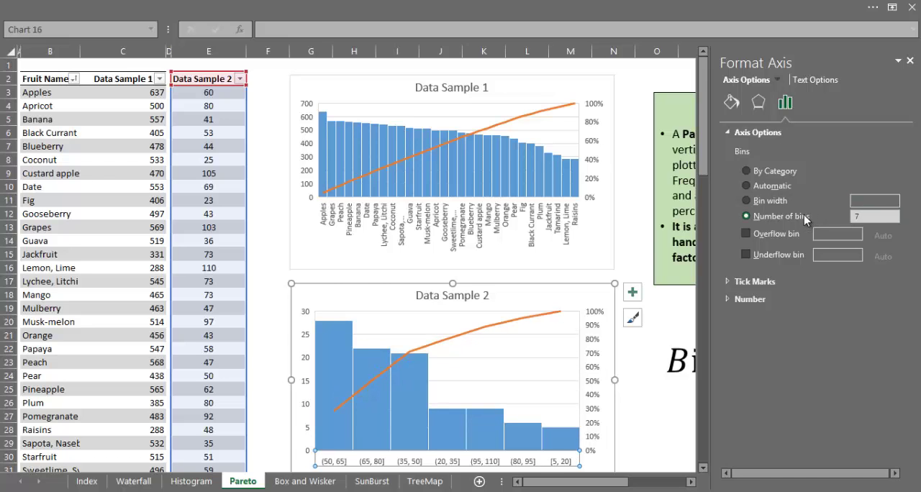
click(765, 240)
click(771, 257)
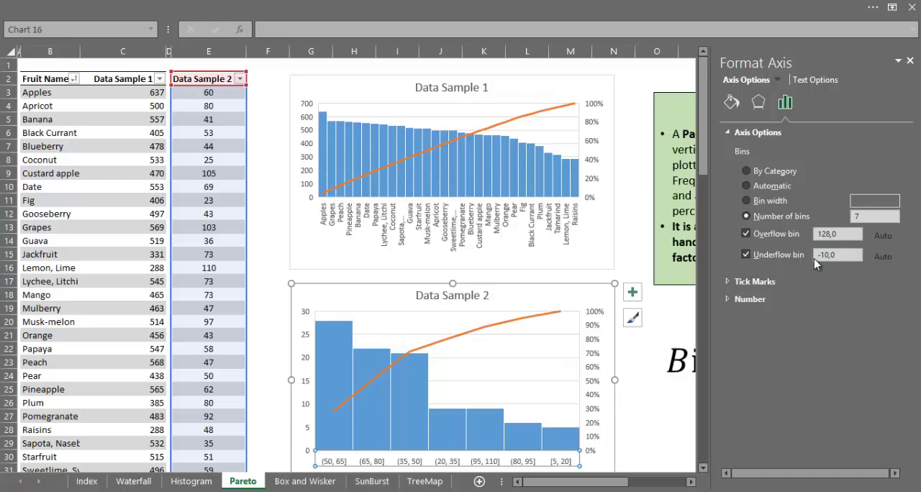
click(786, 257)
click(763, 232)
click(758, 189)
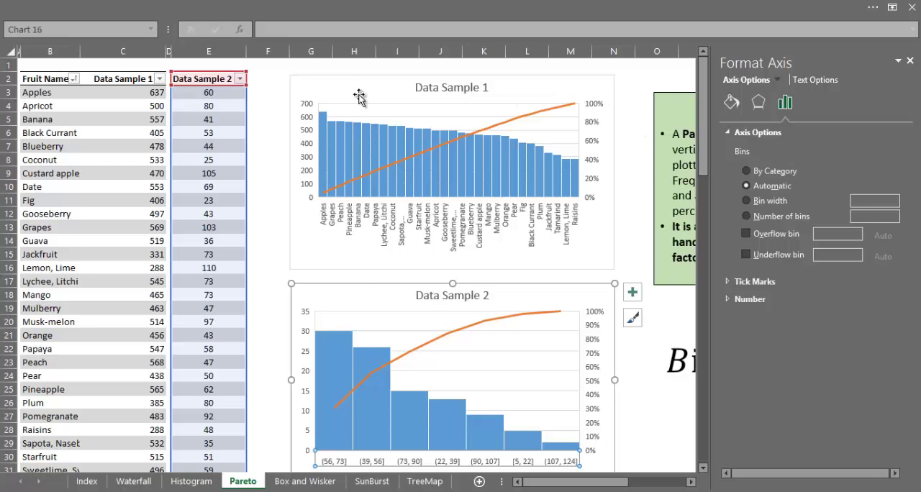
Step: Deselect the Data Sample 2 chart and close the formatting pane
click(267, 96)
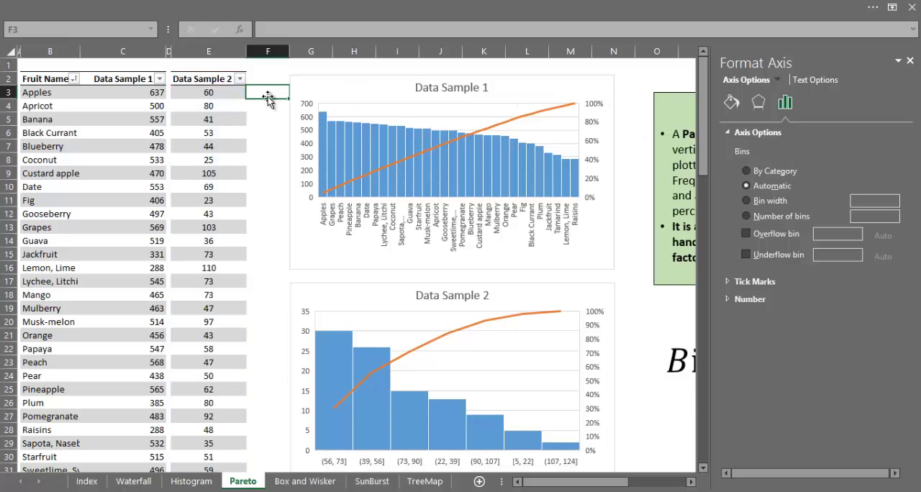
click(909, 61)
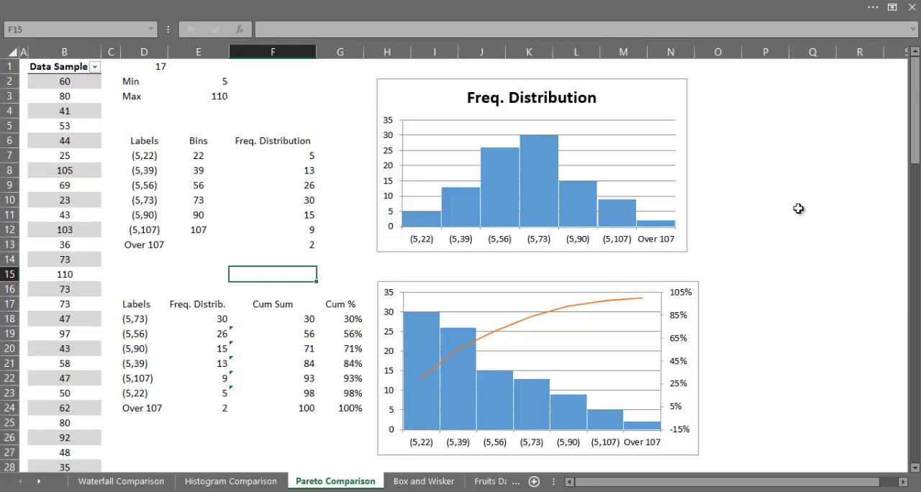
Step: Inspect the FREQUENCY array formula in cell F7 of the Pareto Comparison sheet, keeping it as an array formula
click(280, 154)
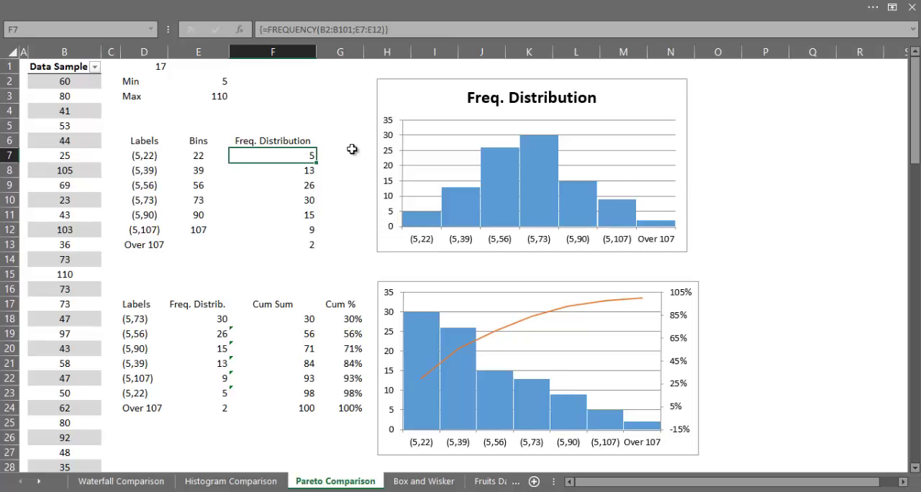
key(F2)
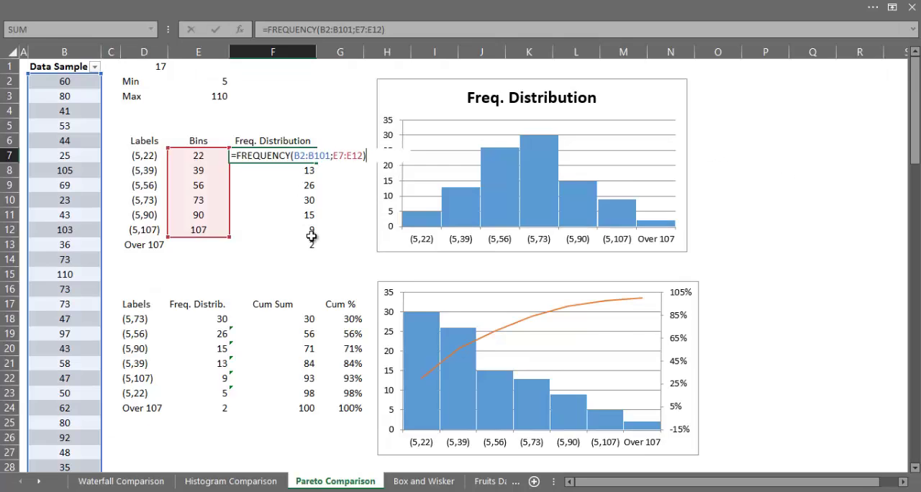
key(ctrl+shift+Return)
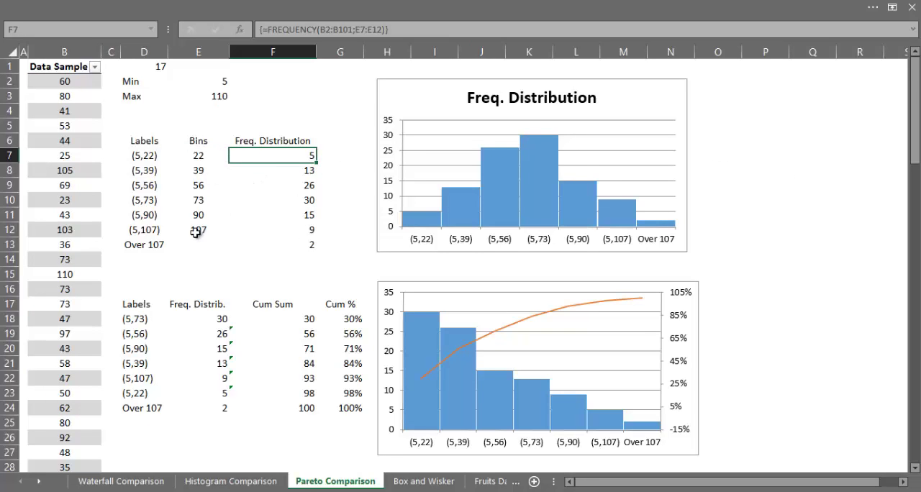
double_click(310, 155)
key(ctrl+shift+Return)
Step: Examine the Cum Sum column and the cumulative line of the manually built Pareto chart
click(294, 305)
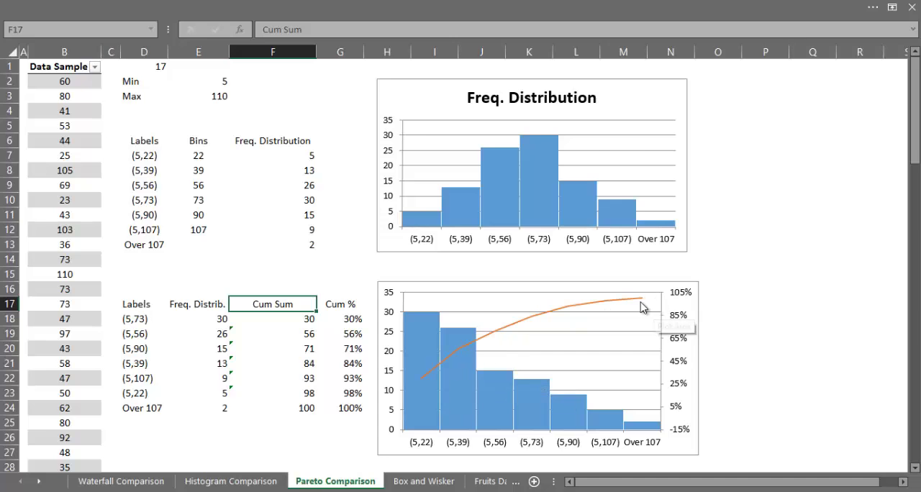
mouse_move(640, 304)
click(741, 302)
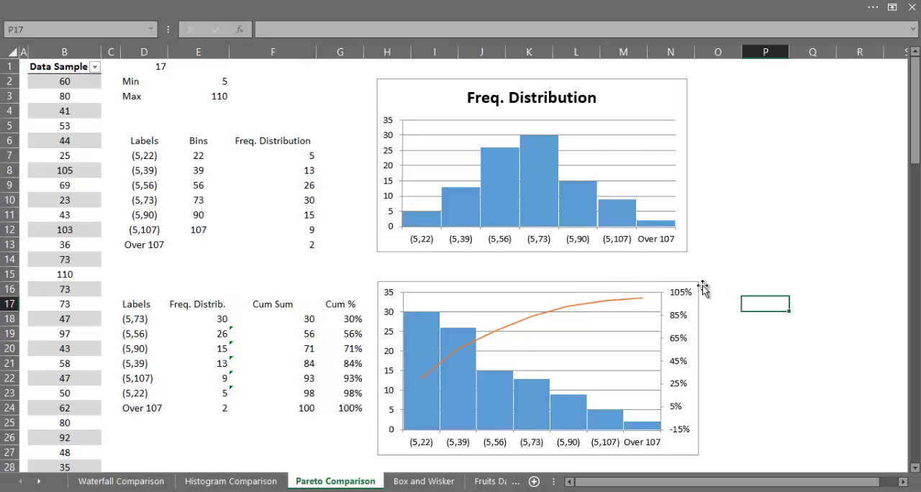